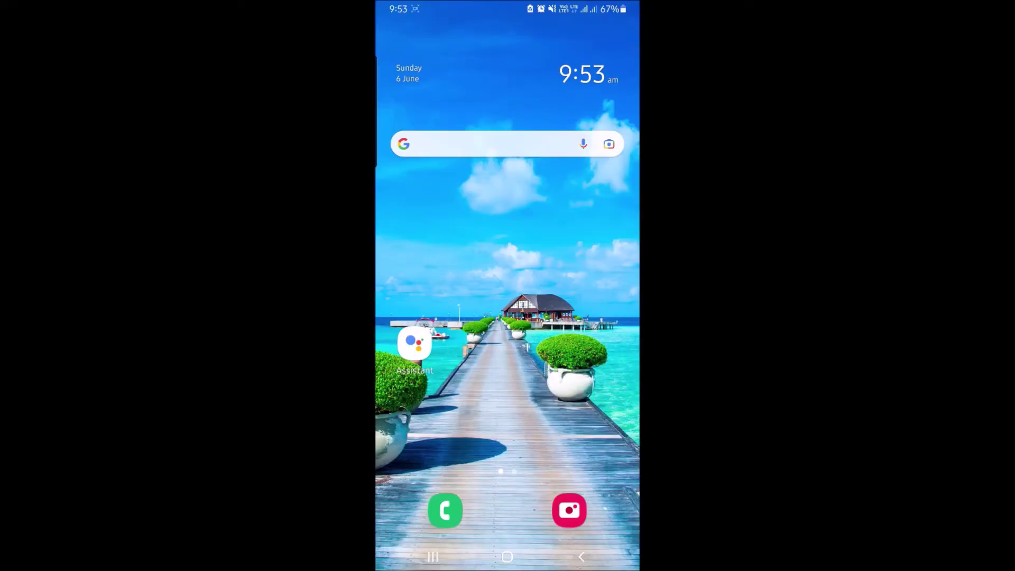
Find Epson iPrint by searching 'epson' in the Play Store and install it
left_click_drag(587, 277, 428, 278)
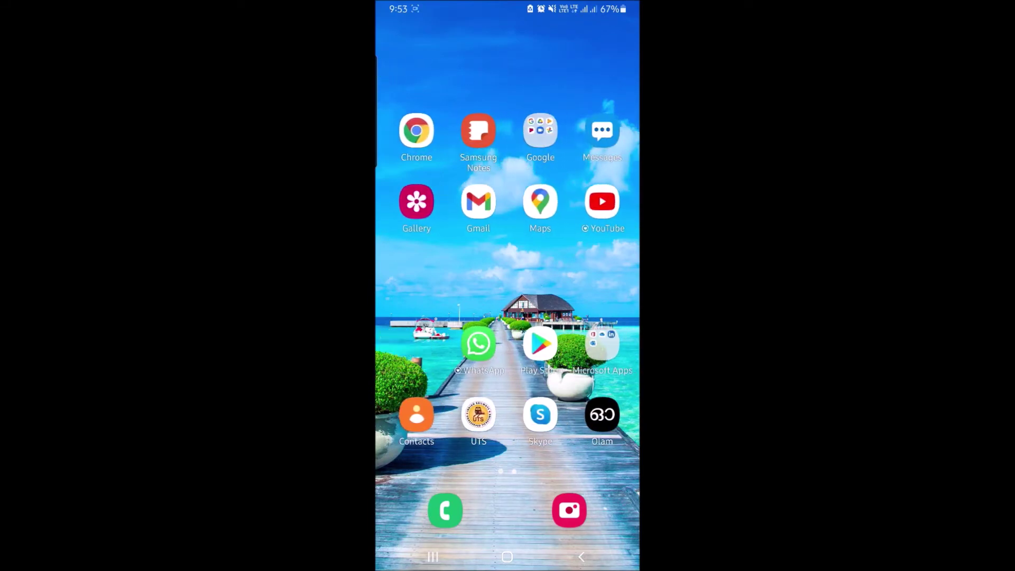
left_click(538, 344)
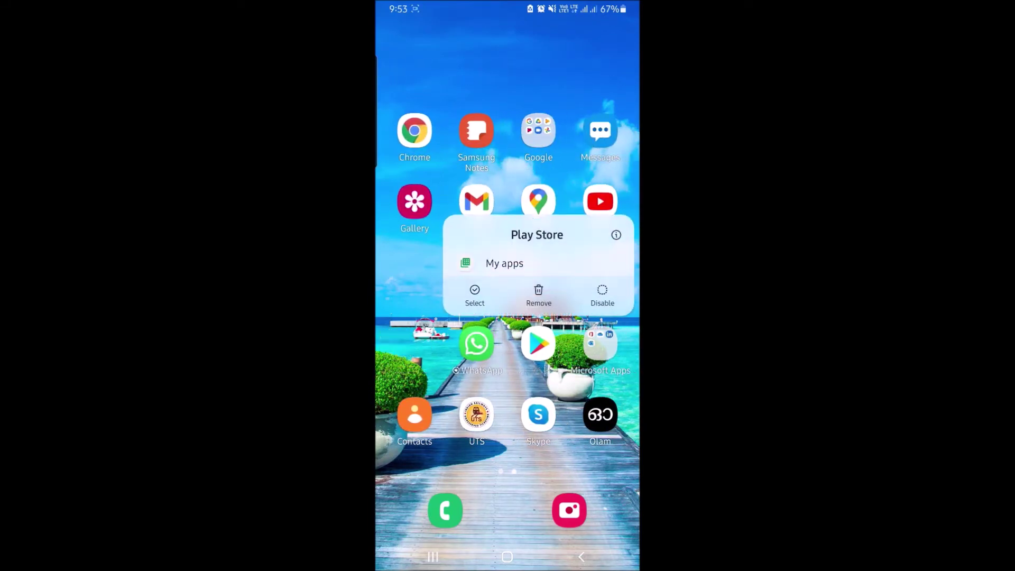
left_click(539, 344)
left_click(539, 344)
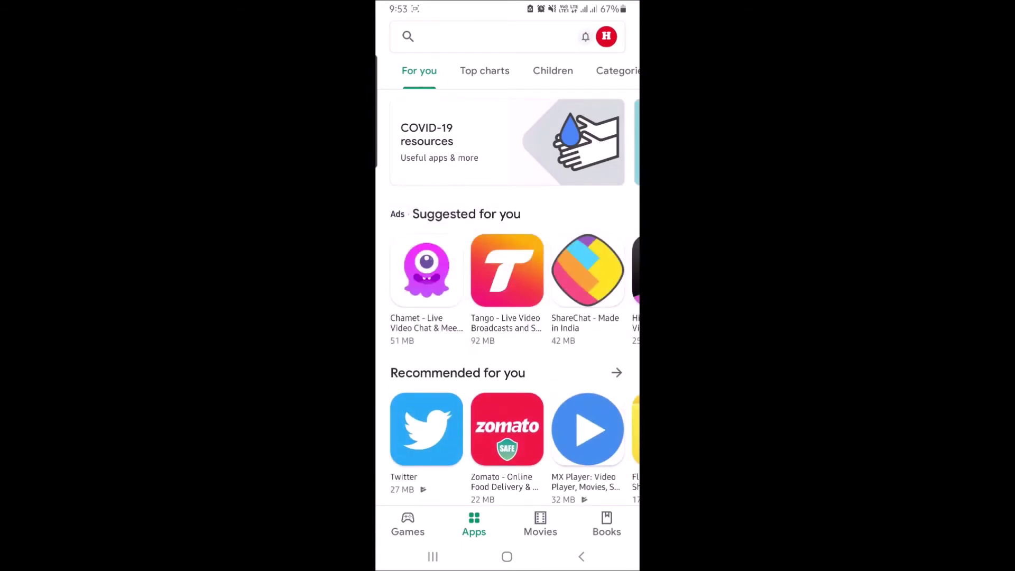
left_click(444, 36)
type("epson")
left_click(453, 145)
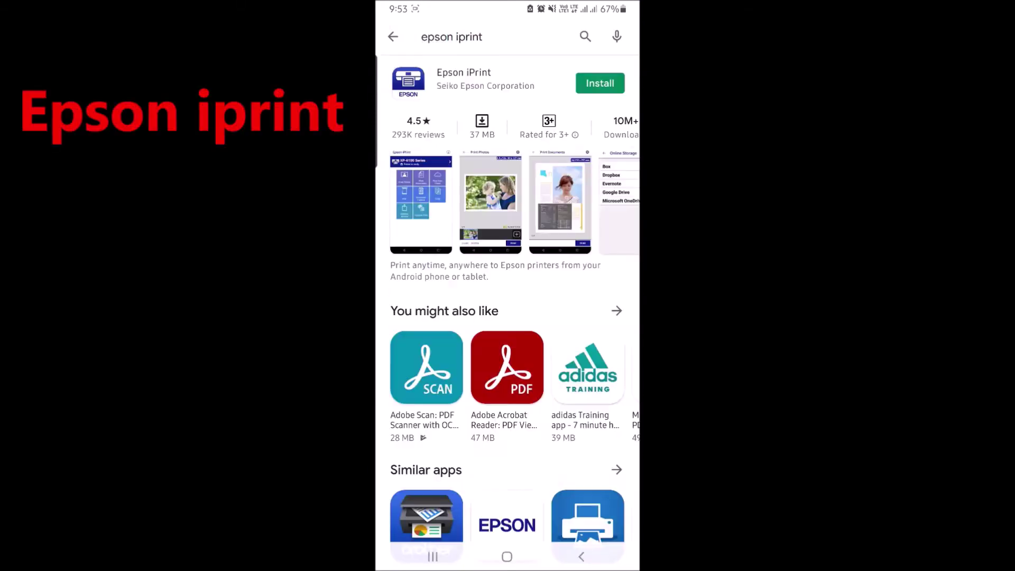
left_click(463, 79)
left_click(508, 182)
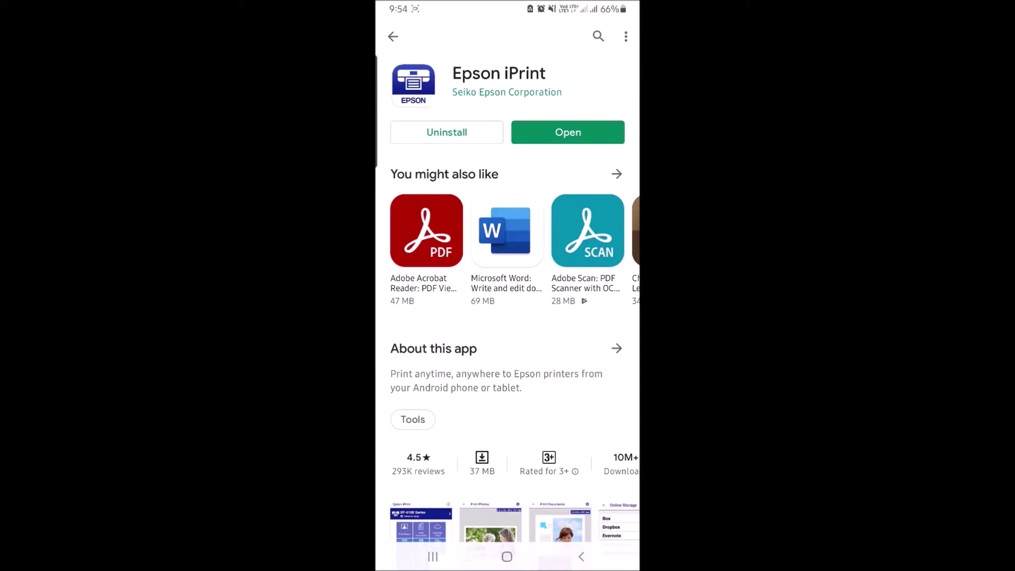
Launch Epson iPrint, agree to the Terms of Use and usage survey, and dismiss the tutorial
left_click(568, 132)
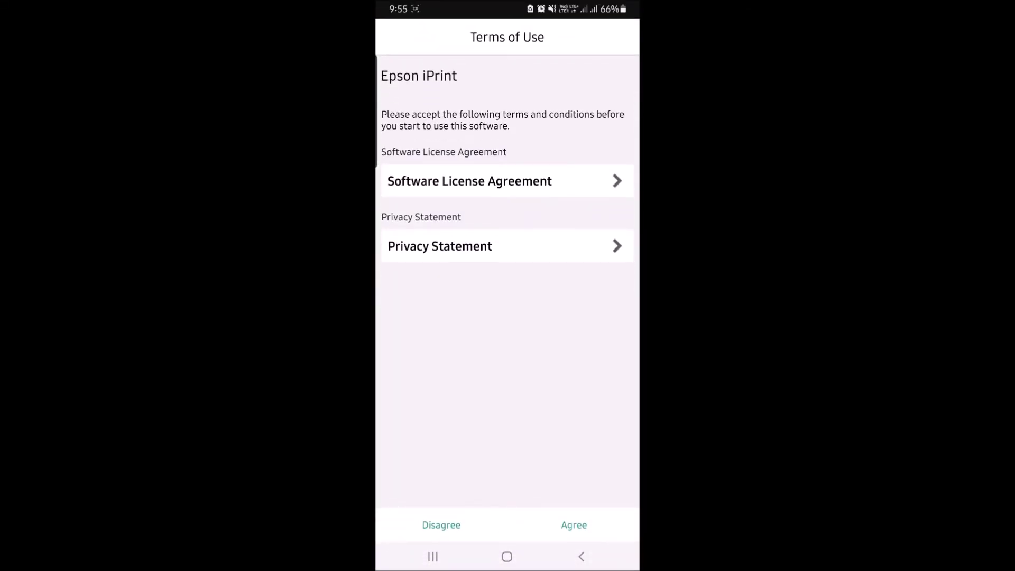
left_click(573, 524)
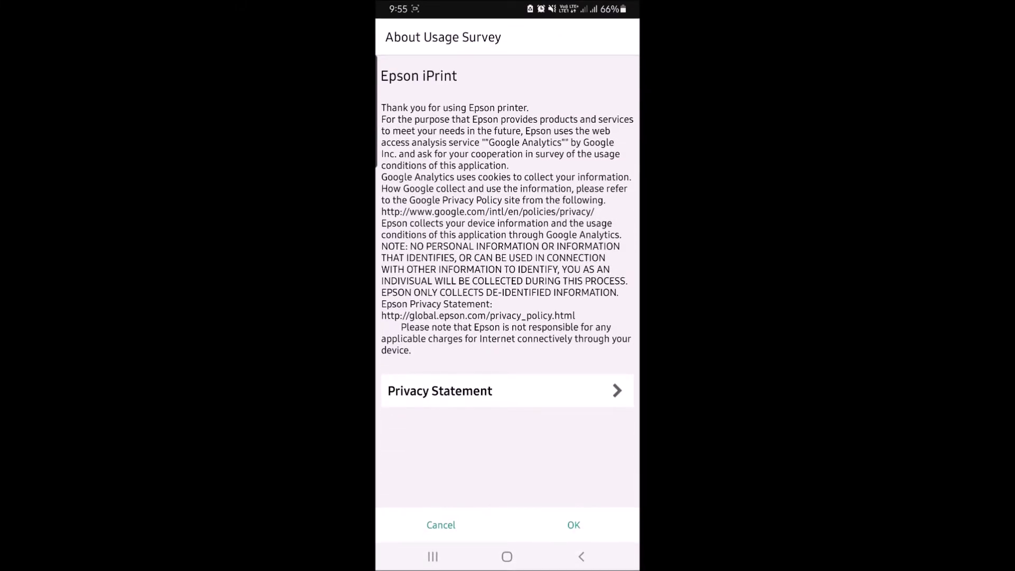
left_click(574, 524)
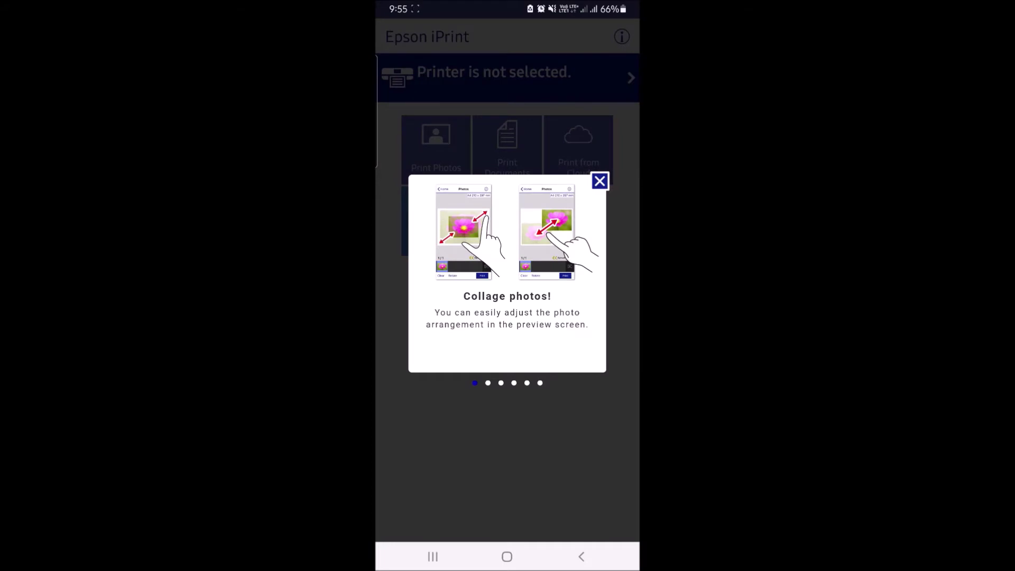
left_click_drag(555, 271, 429, 270)
left_click(599, 181)
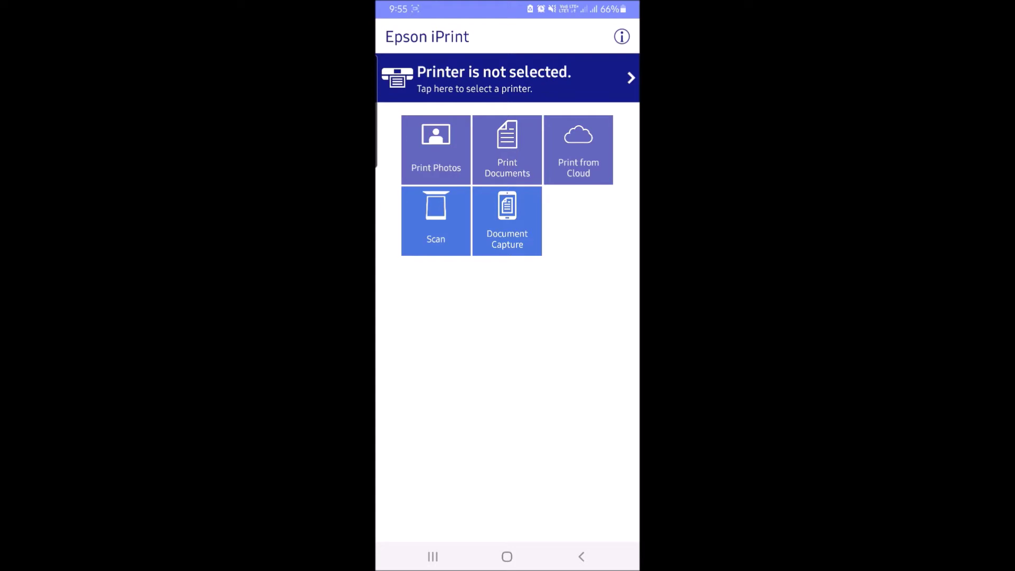
Start printer selection and allow location access 'While using the app'
left_click(507, 78)
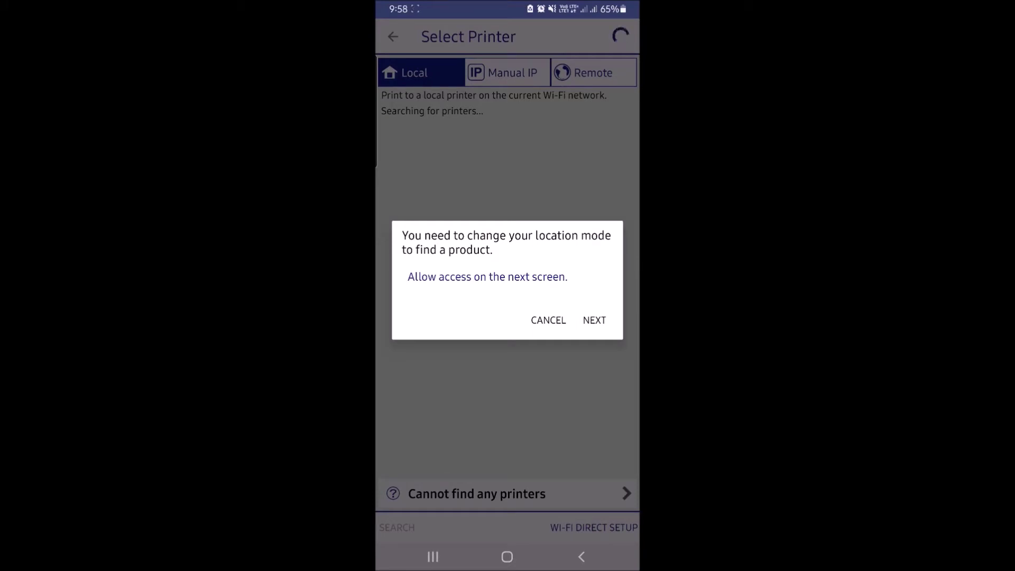
left_click(594, 320)
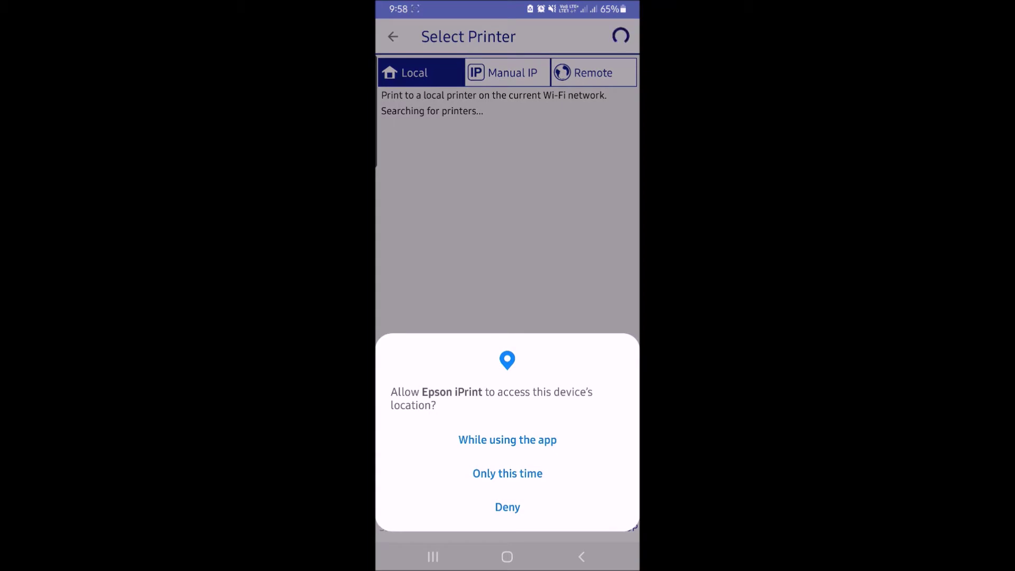
left_click(507, 440)
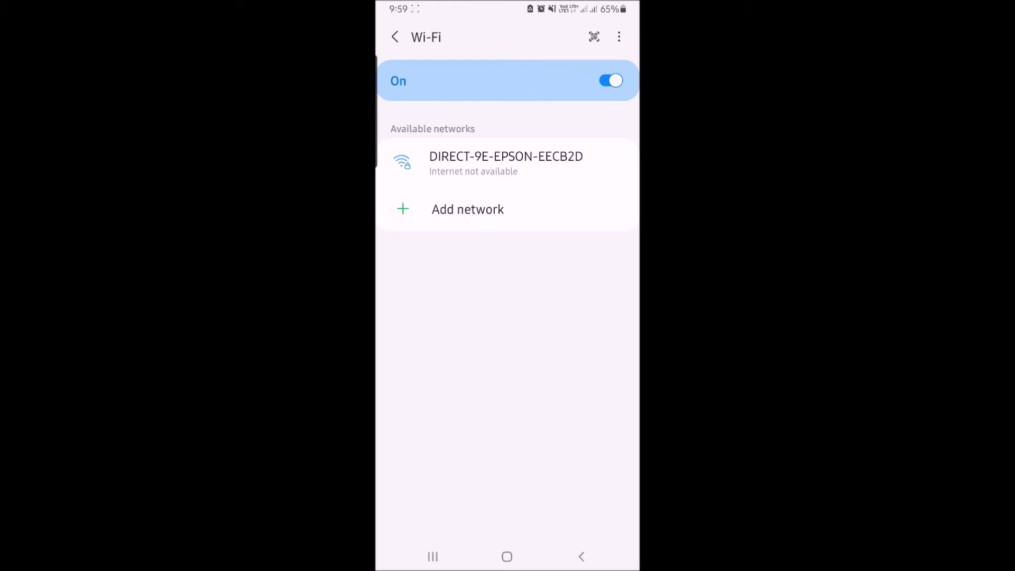
Connect to DIRECT-9E-EPSON-EECB2D and keep the Wi-Fi connection despite no internet
left_click(506, 162)
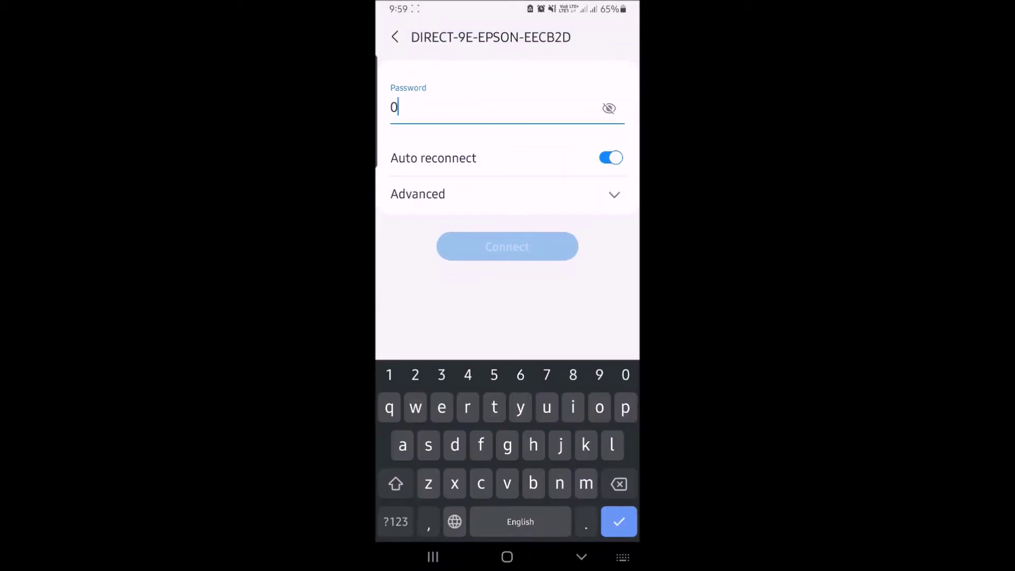
type("5")
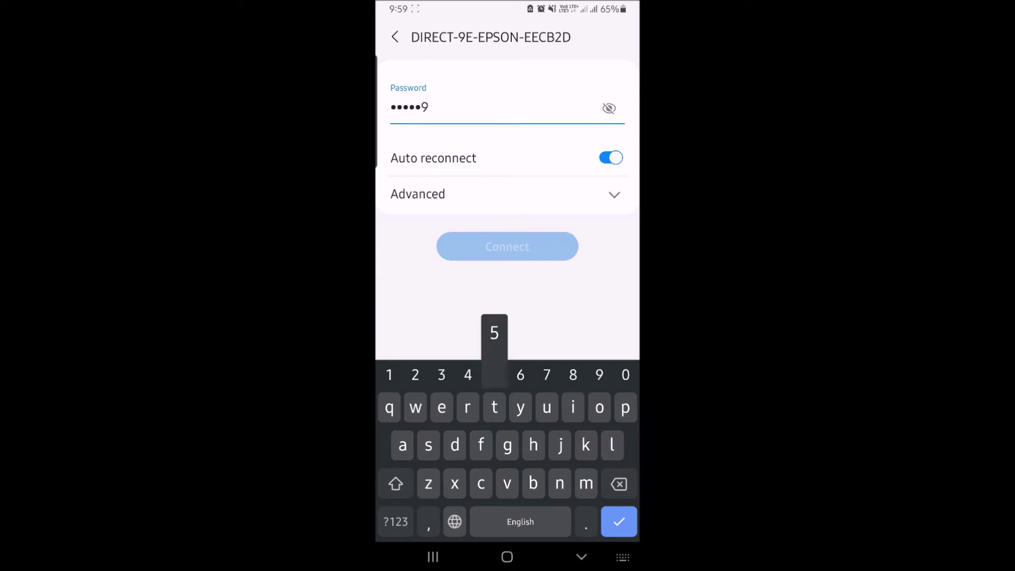
type("67")
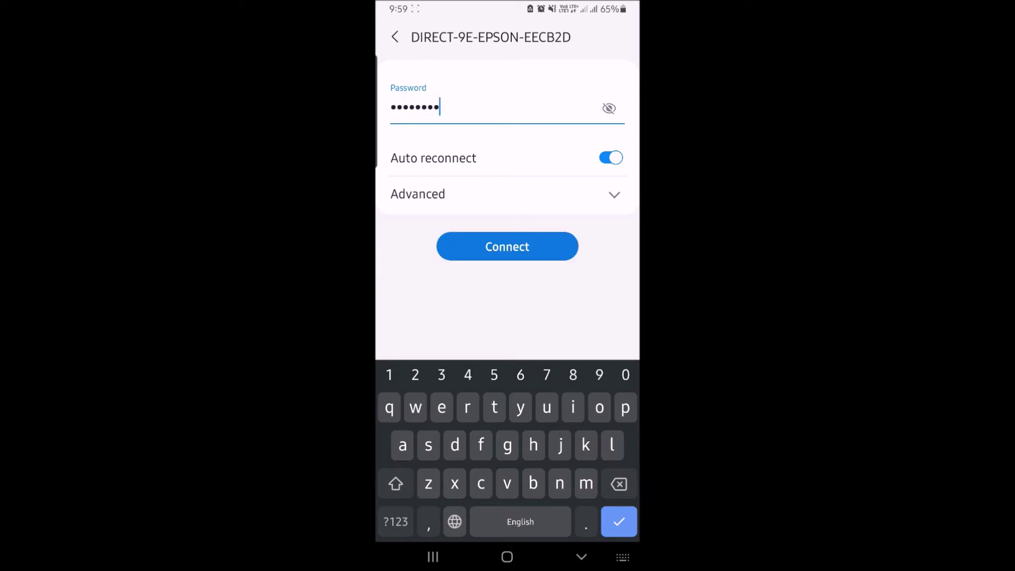
left_click(507, 247)
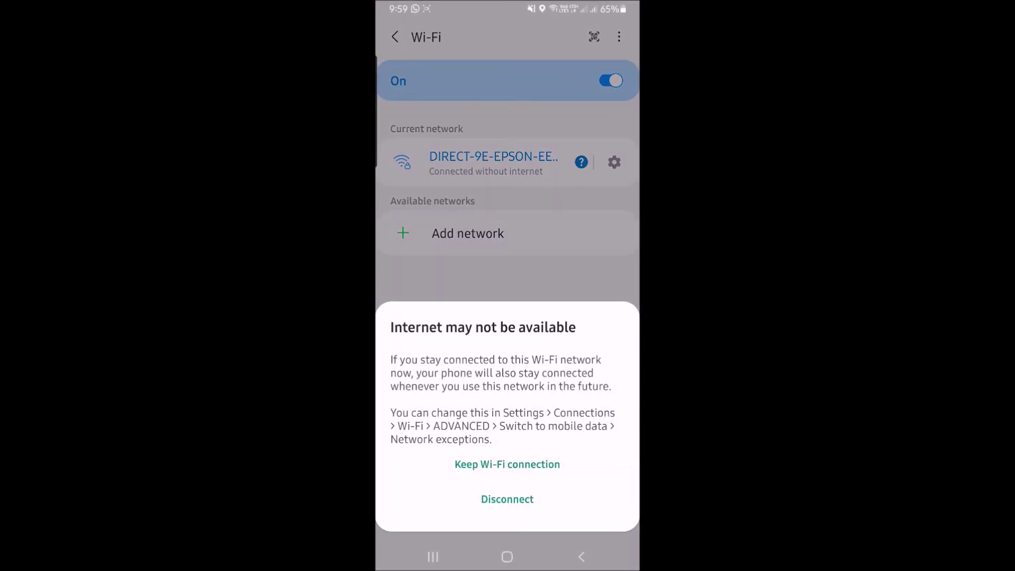
left_click(507, 464)
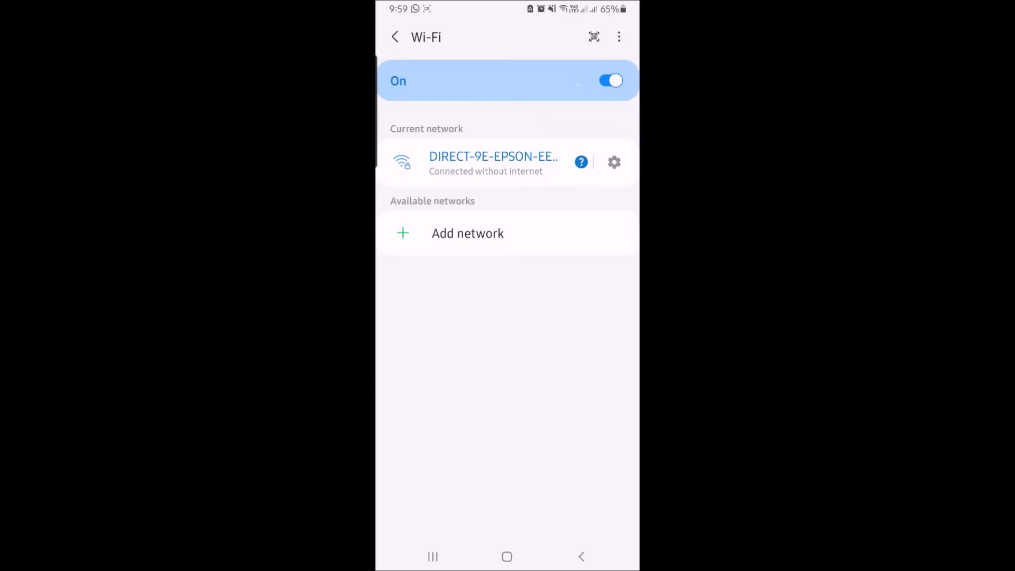
Return from Settings to Epson iPrint and select the L3150 Series printer
left_click(394, 36)
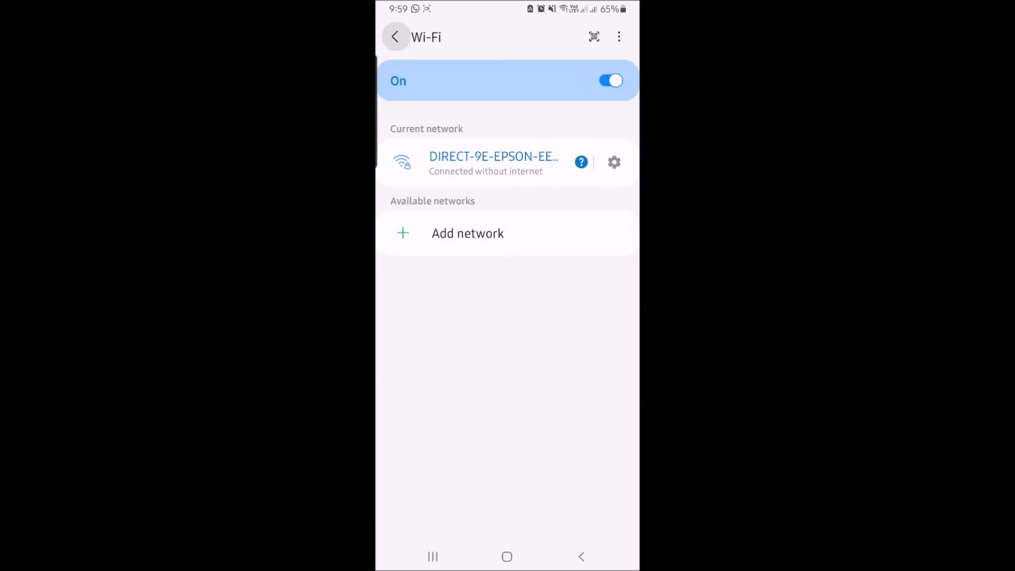
left_click(391, 36)
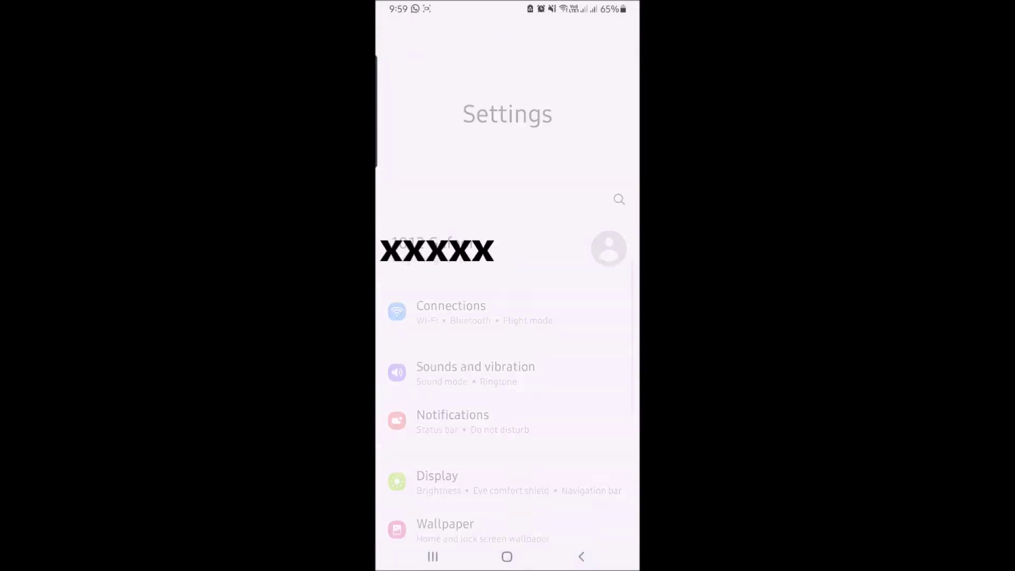
left_click(582, 556)
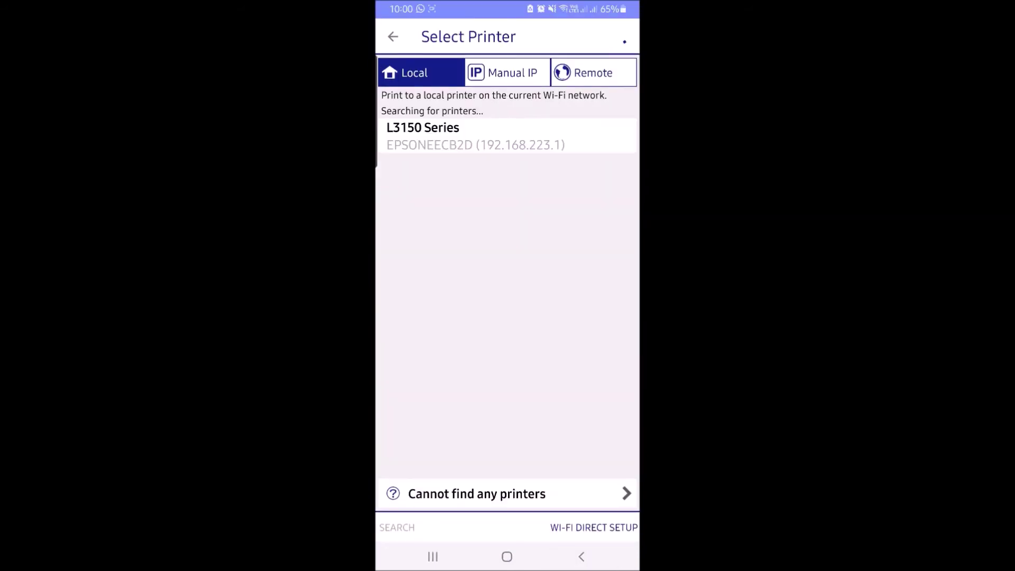
left_click(476, 135)
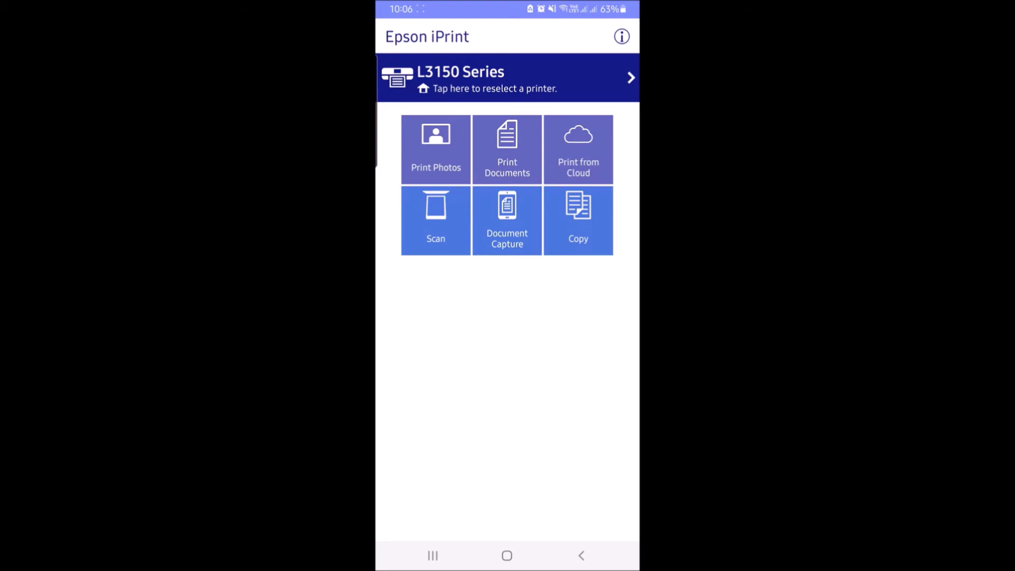
Select the city skyline photo from the Screenshots album and continue to the print preview
left_click(436, 149)
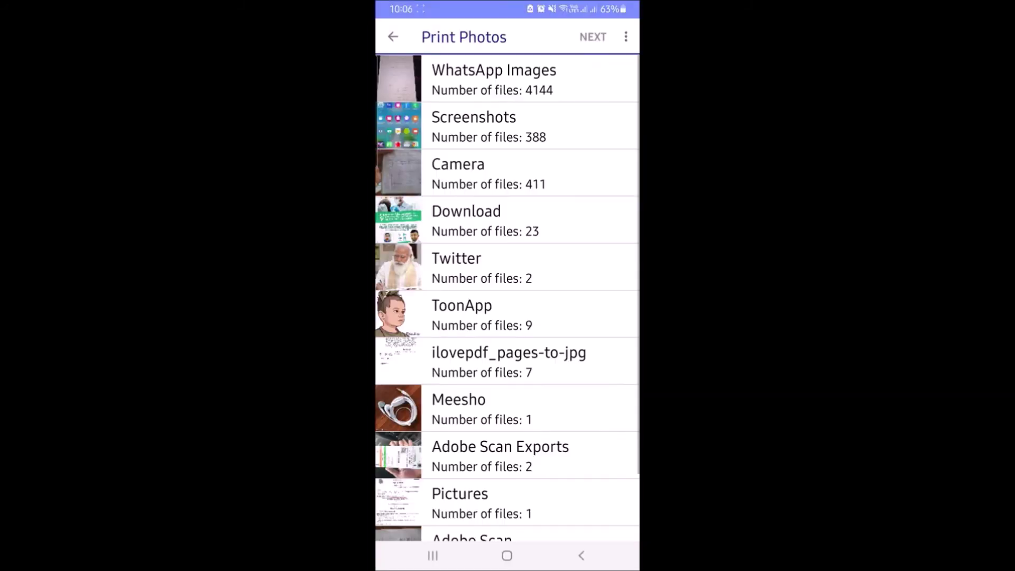
left_click(492, 126)
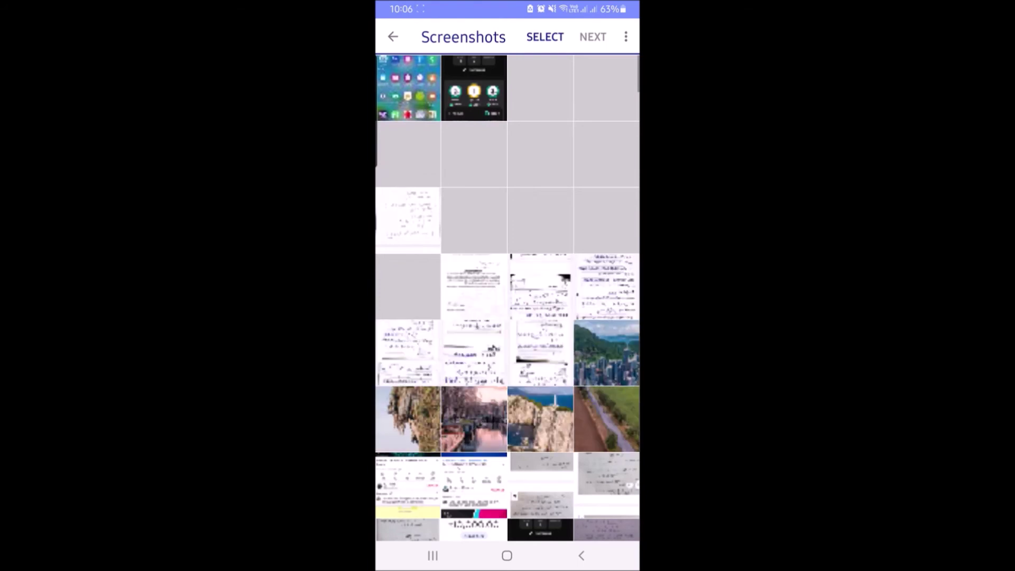
left_click(606, 353)
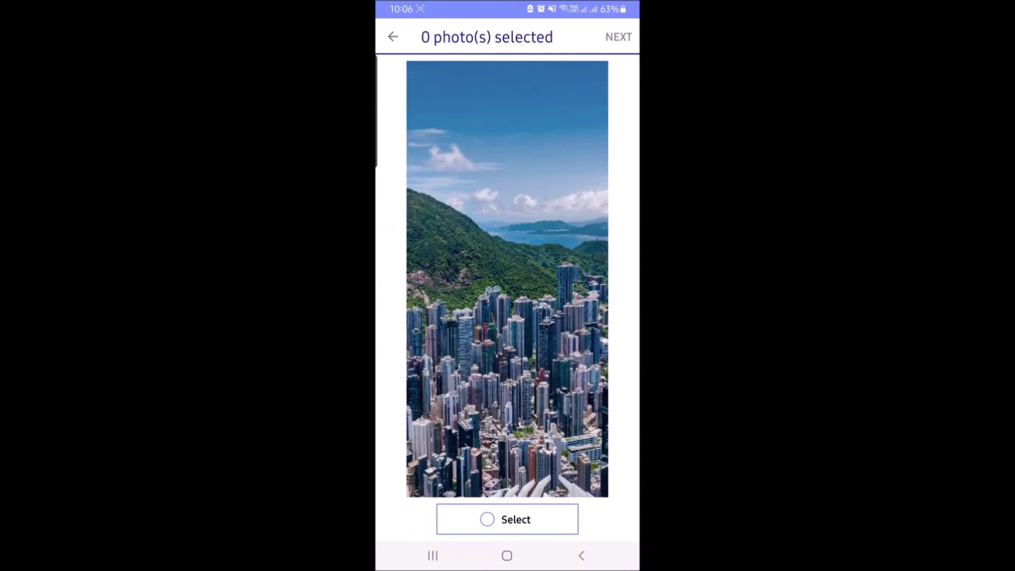
left_click(508, 520)
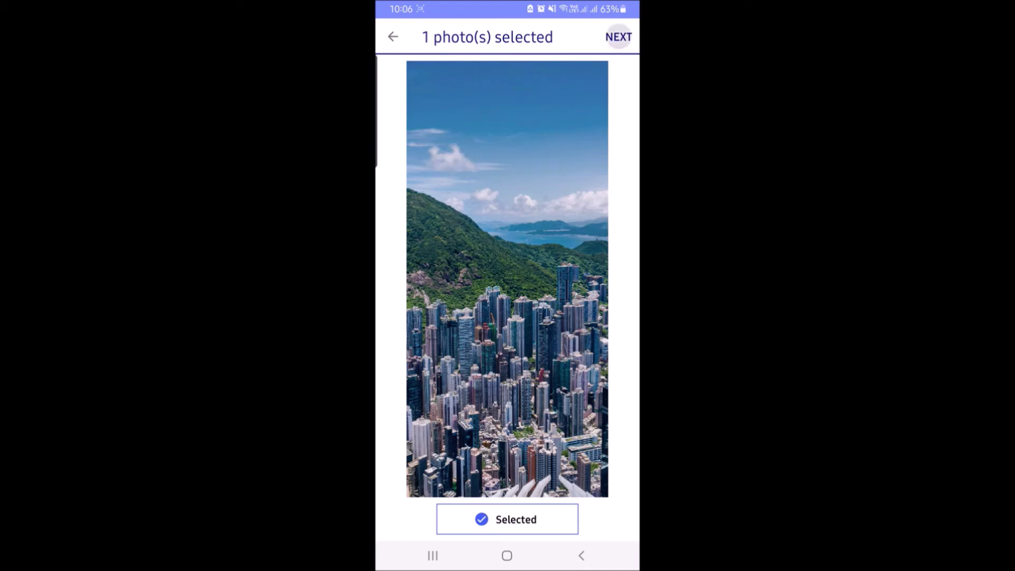
left_click(618, 37)
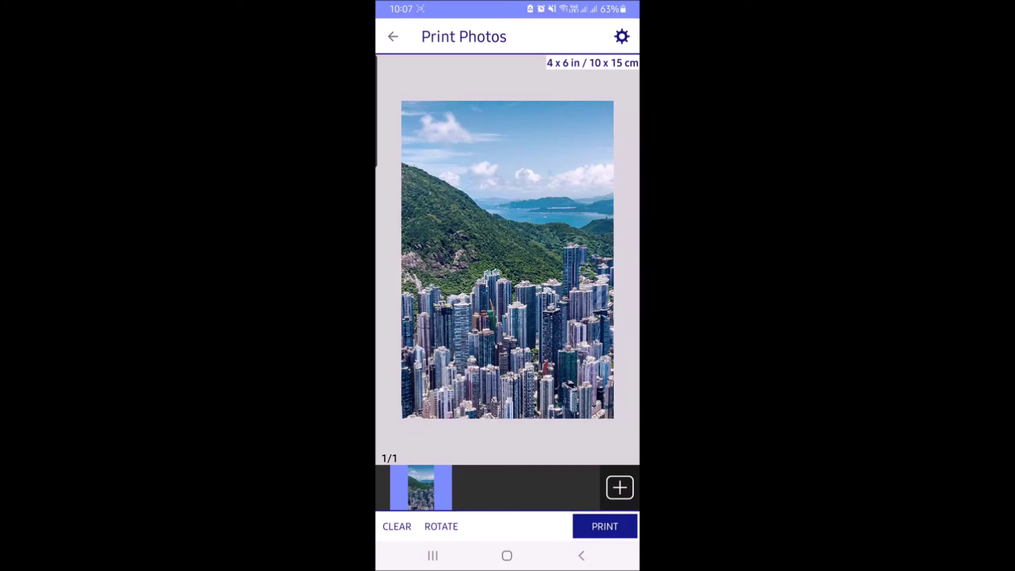
Set the paper size to A4 with 1 copy and print the city photo
left_click(622, 37)
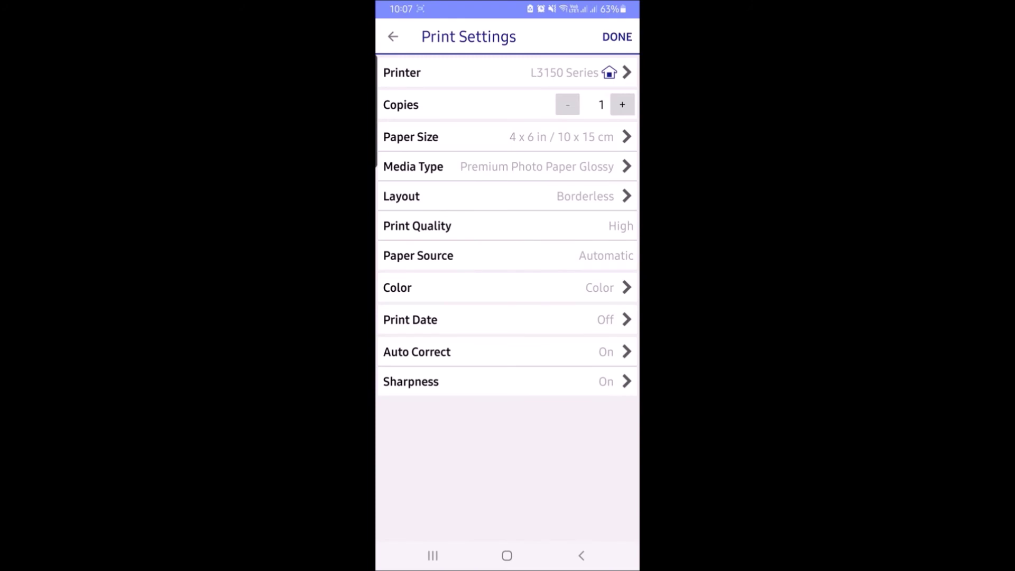
left_click(622, 105)
left_click(568, 104)
left_click(411, 137)
left_click(420, 198)
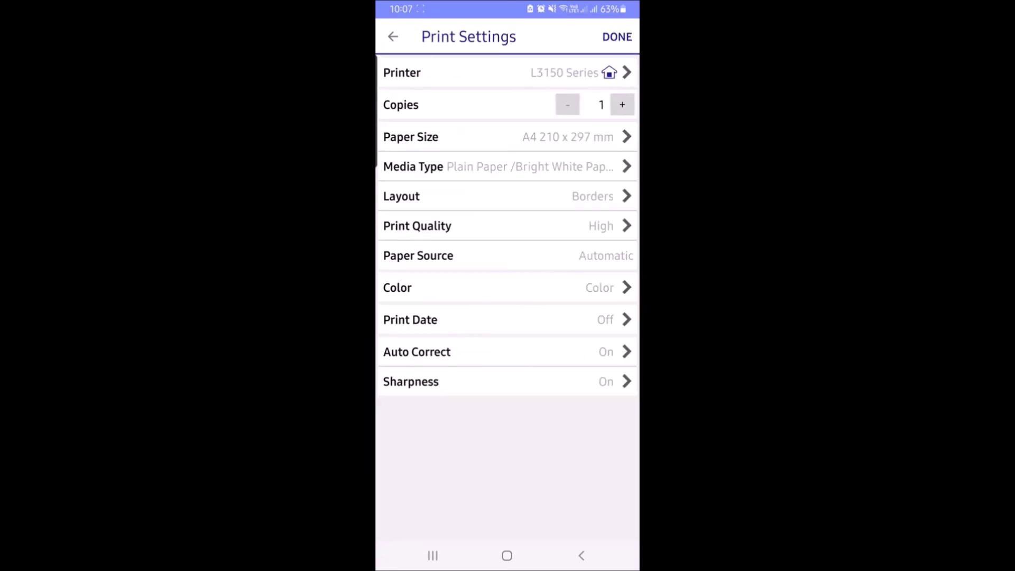
left_click(617, 37)
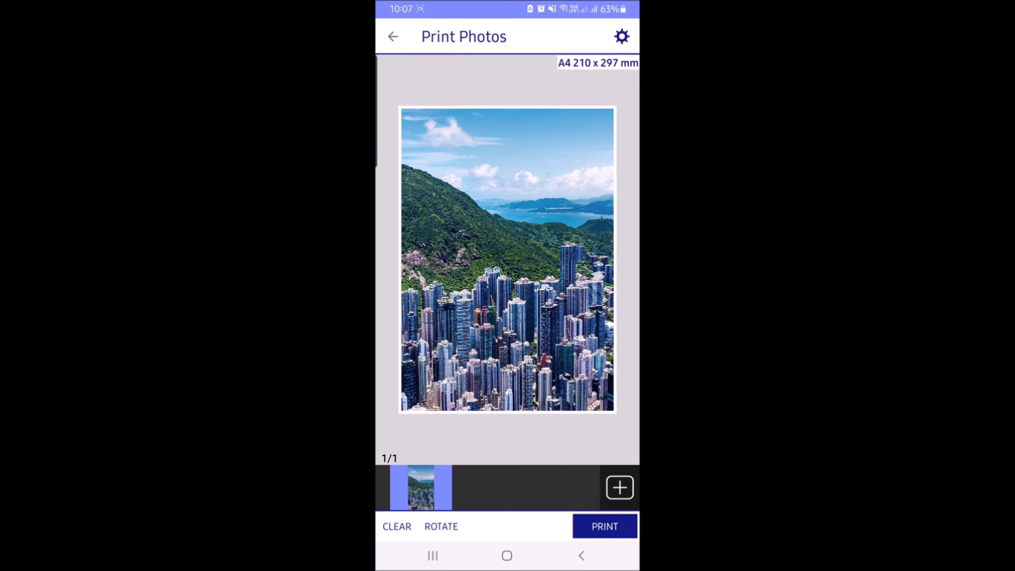
left_click(604, 526)
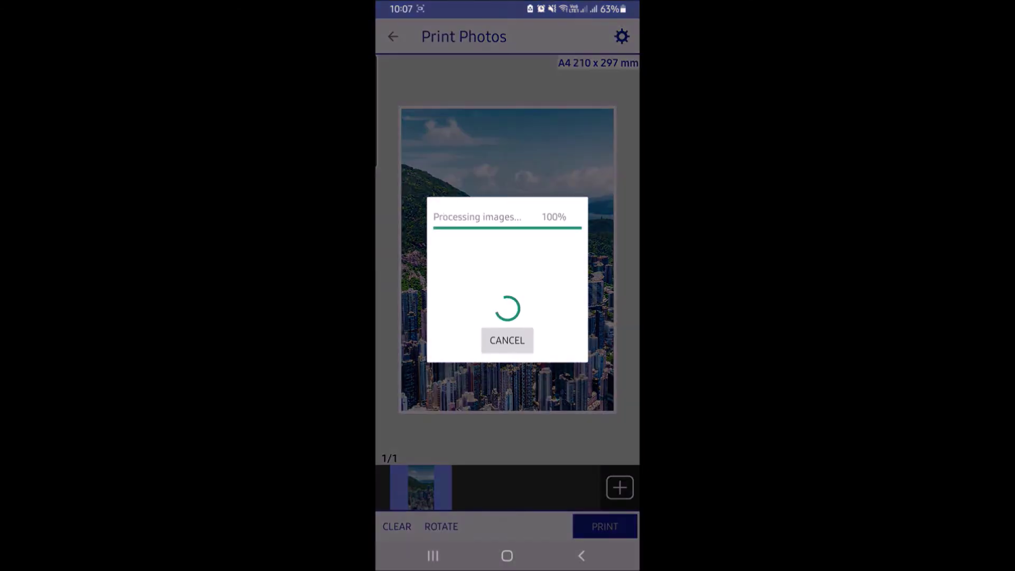